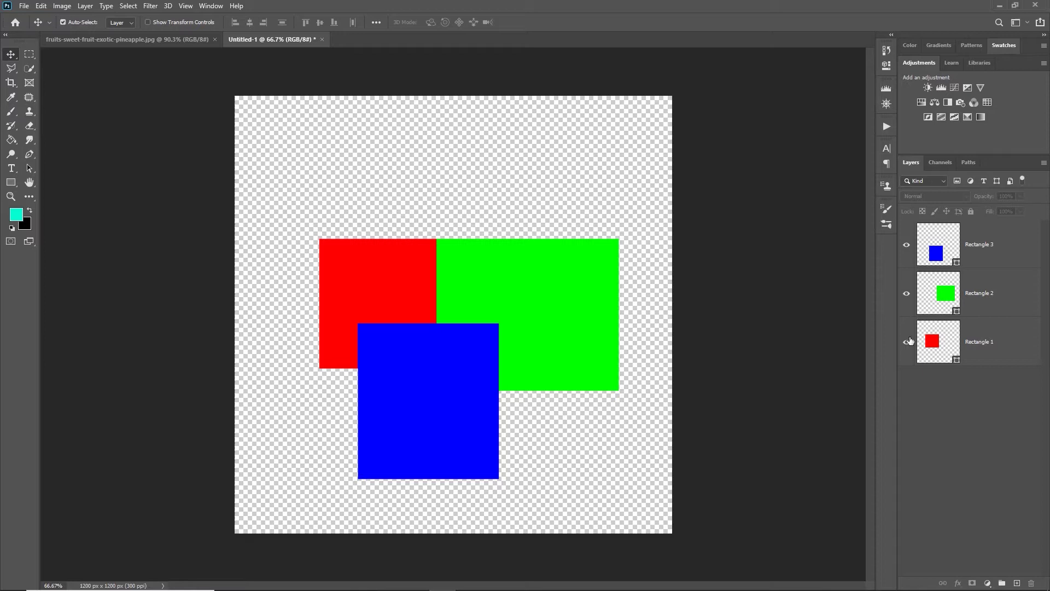
Step: Hide and show the red, green and blue rectangle layers in turn to compare them
click(907, 342)
click(907, 293)
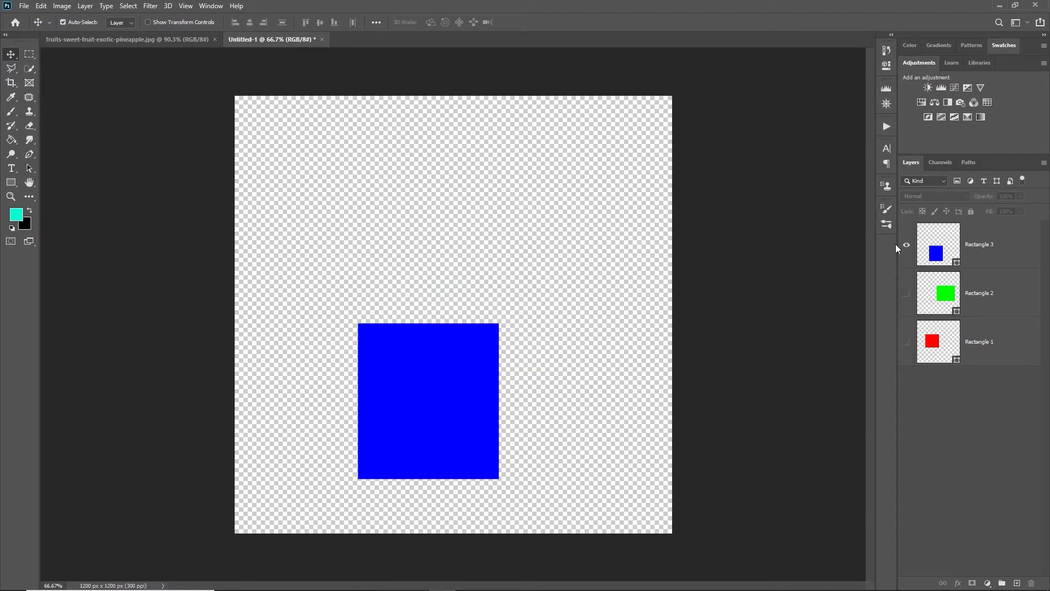
alt+click(906, 286)
click(906, 342)
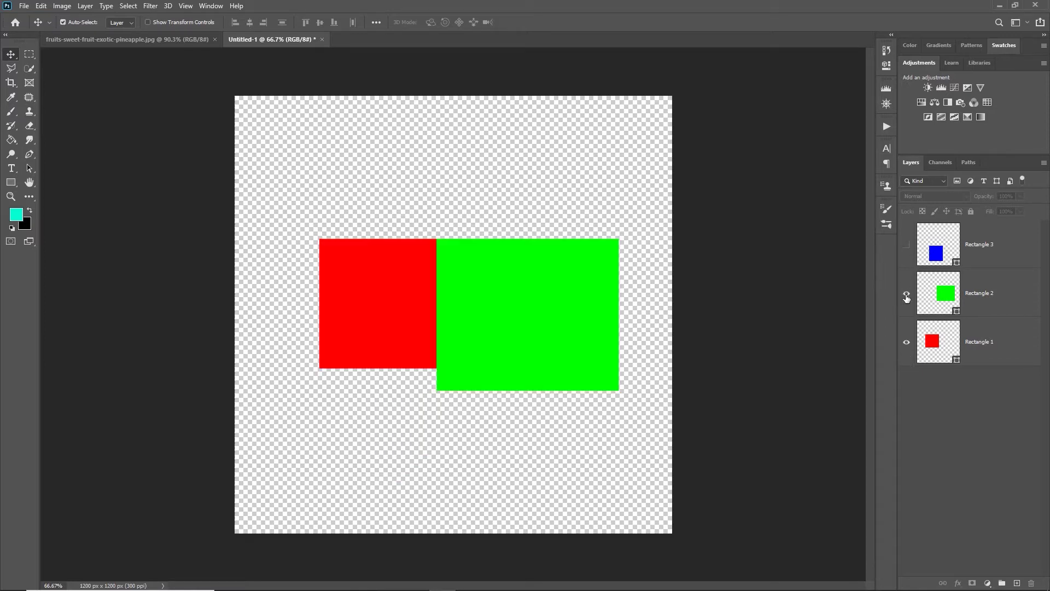
click(907, 294)
Step: Make the blue and green rectangles visible again, then visit the fruit photo and return to Untitled-1
click(907, 245)
click(907, 293)
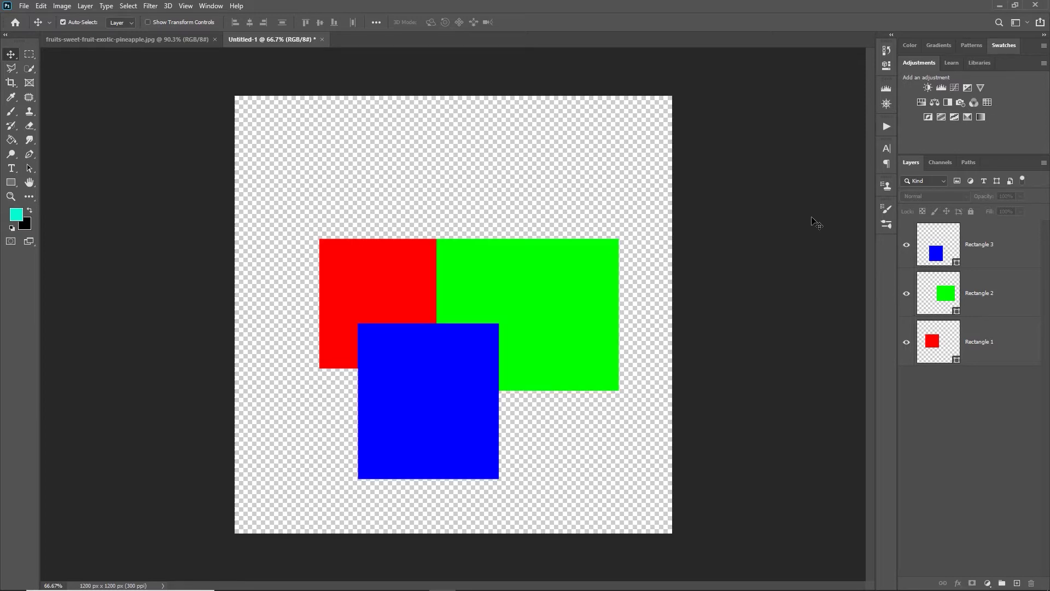
click(102, 41)
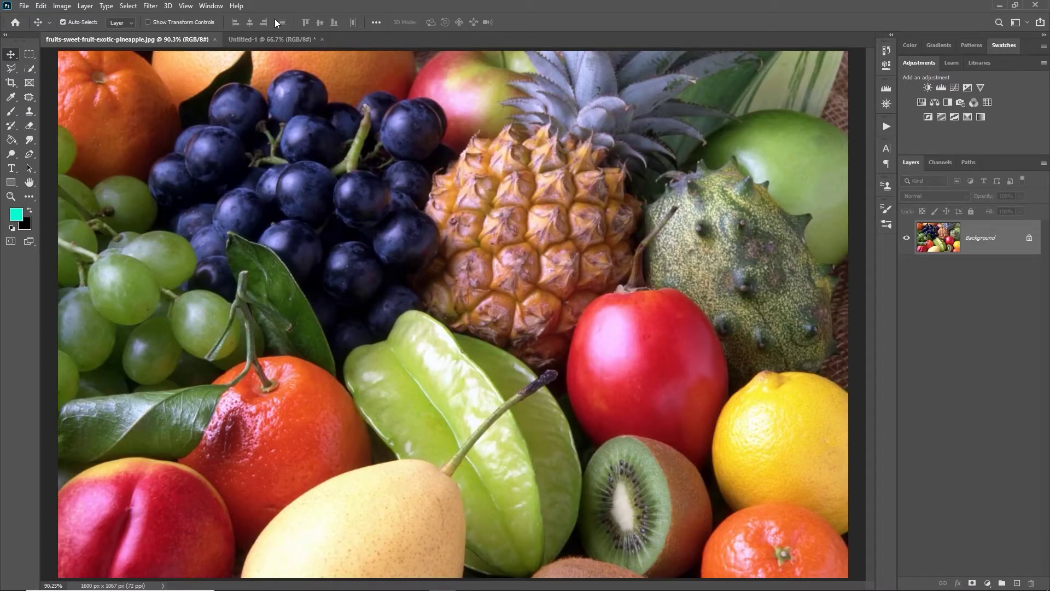
click(273, 39)
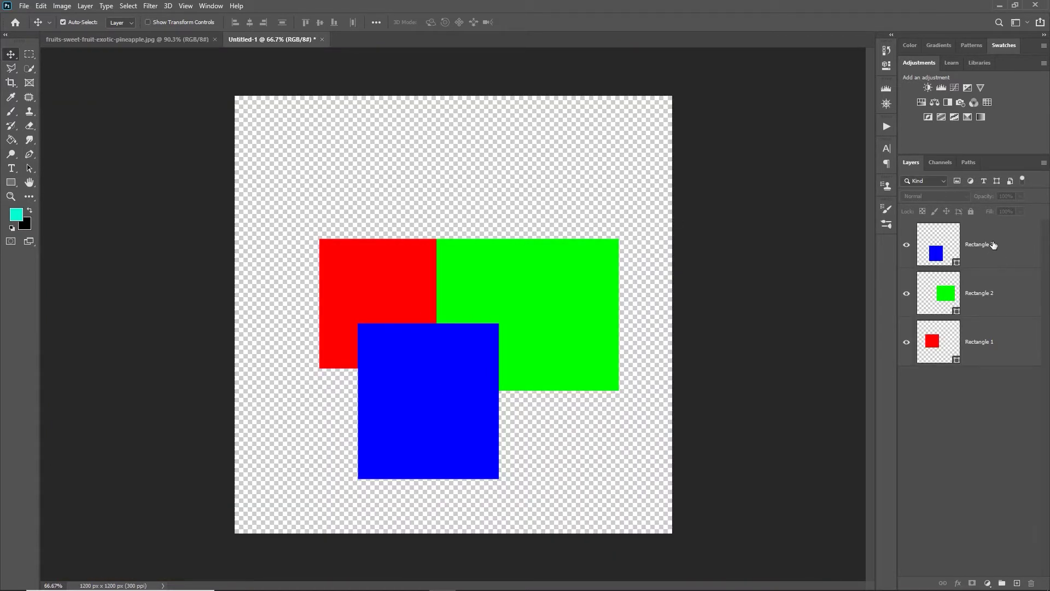
click(942, 163)
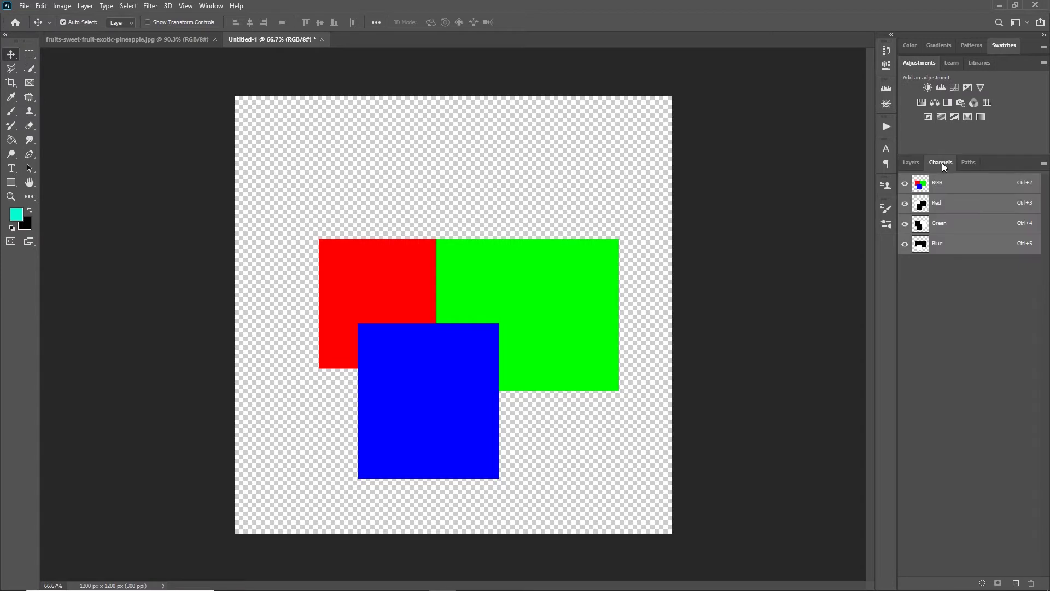
click(218, 6)
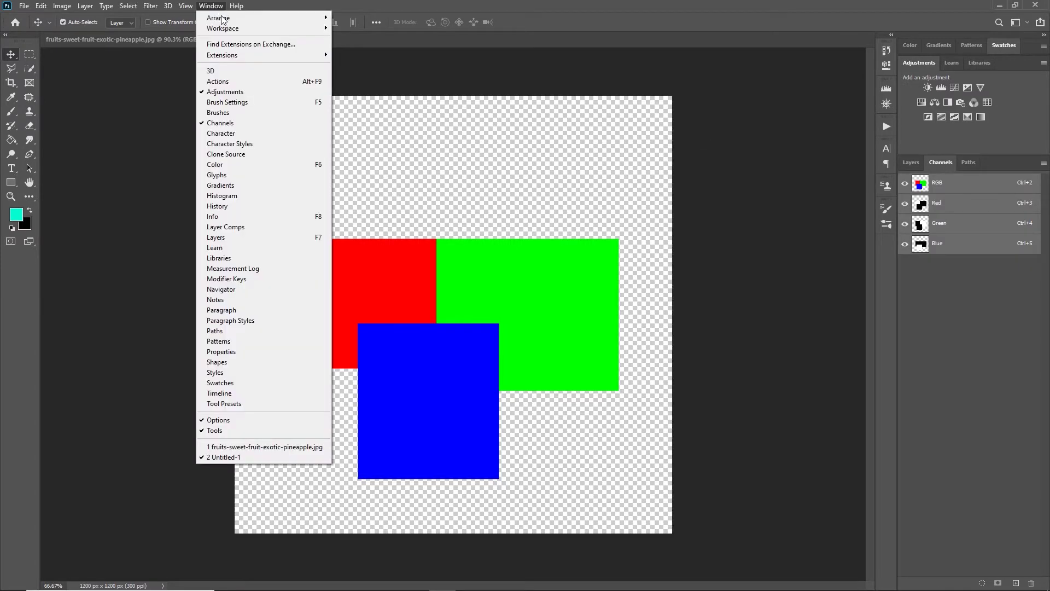
key(Escape)
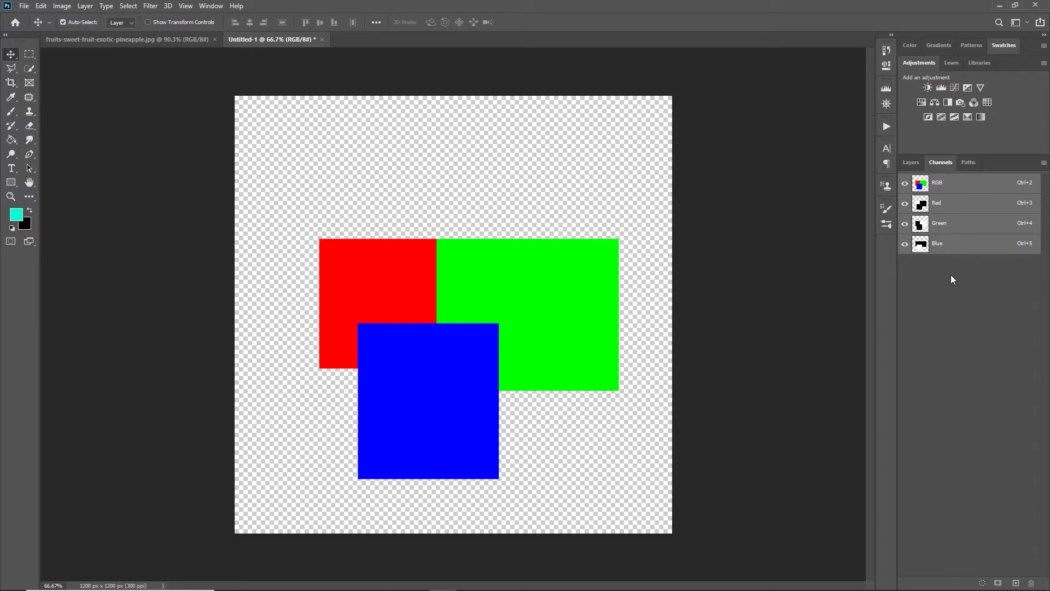
click(208, 42)
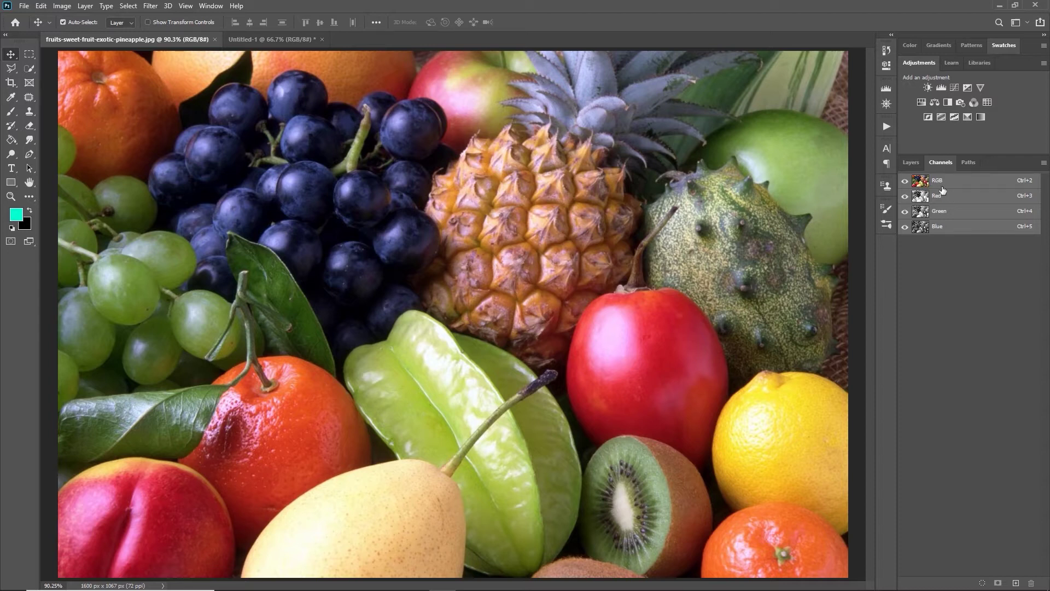
click(272, 39)
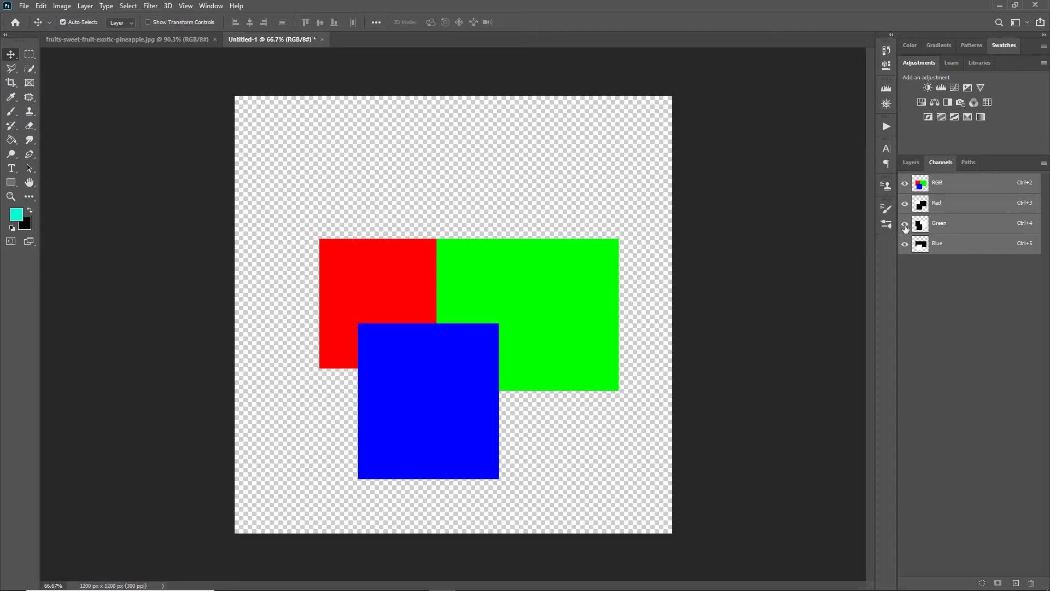
Step: Hide the Green and Blue channels to view Red alone, then switch to the fruit photo
click(905, 224)
click(905, 244)
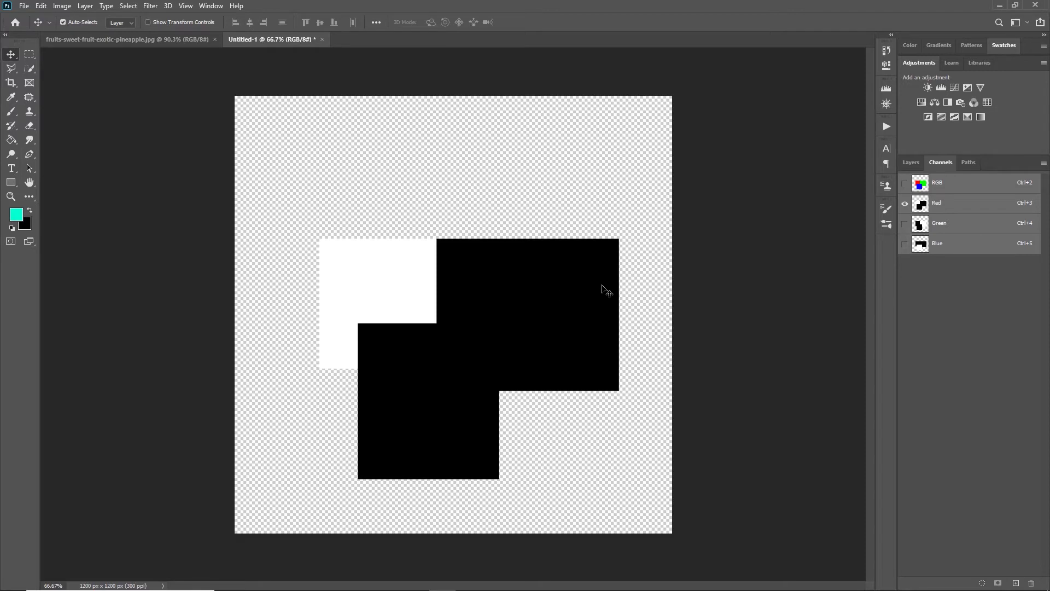
click(149, 41)
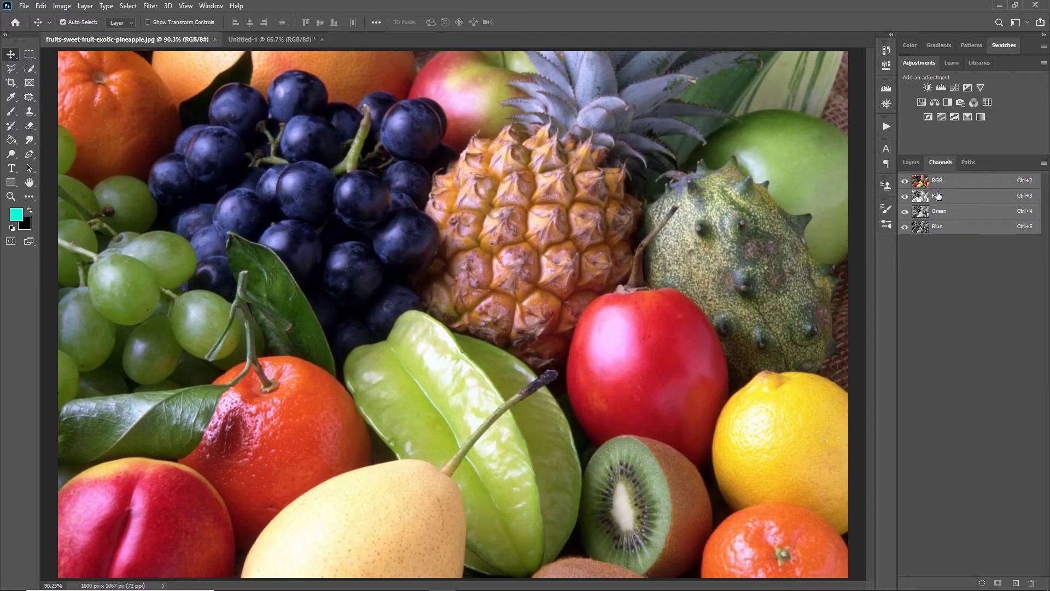
Step: View the fruit photo's Blue, Green and Red channels alone, then restore the RGB composite
click(905, 196)
click(905, 211)
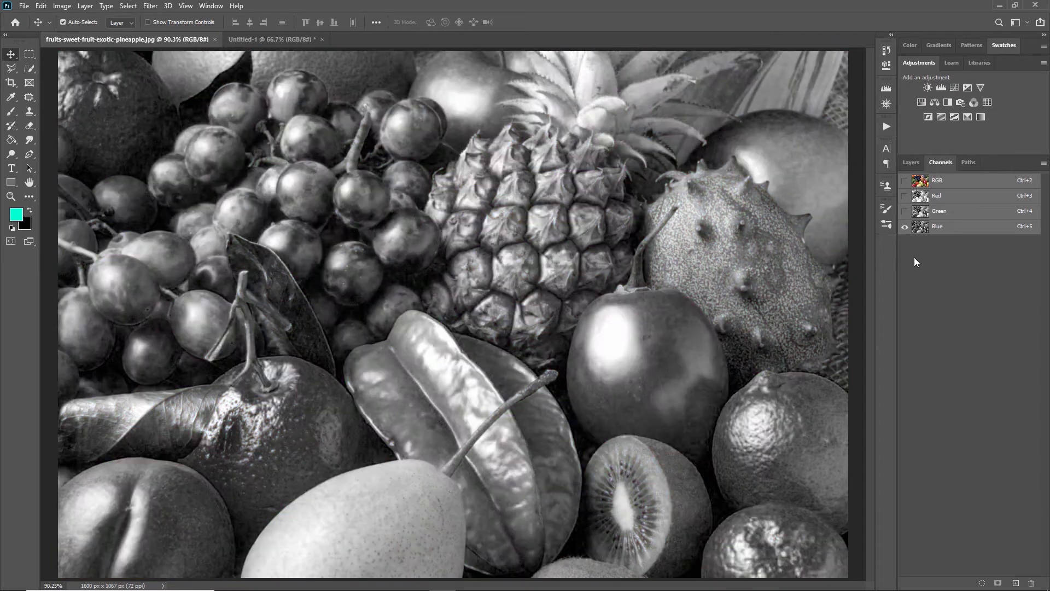
click(905, 211)
click(905, 227)
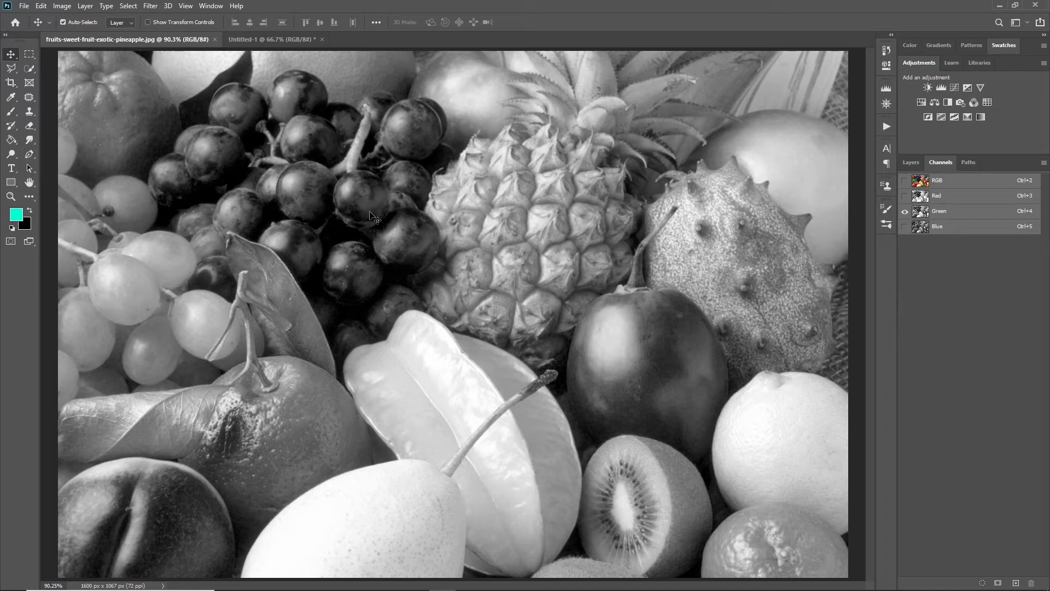
click(905, 196)
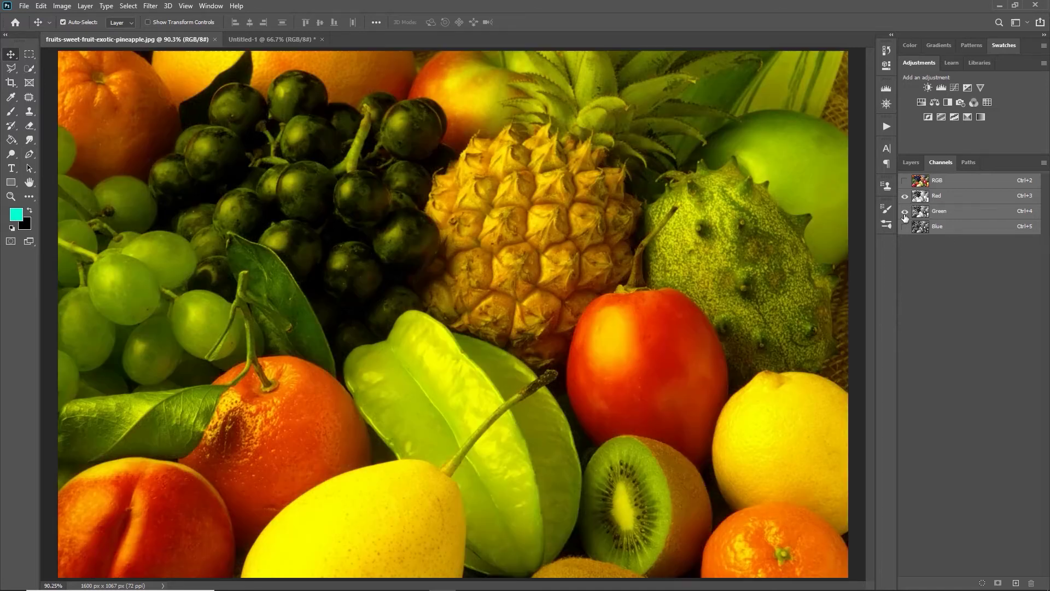
click(905, 212)
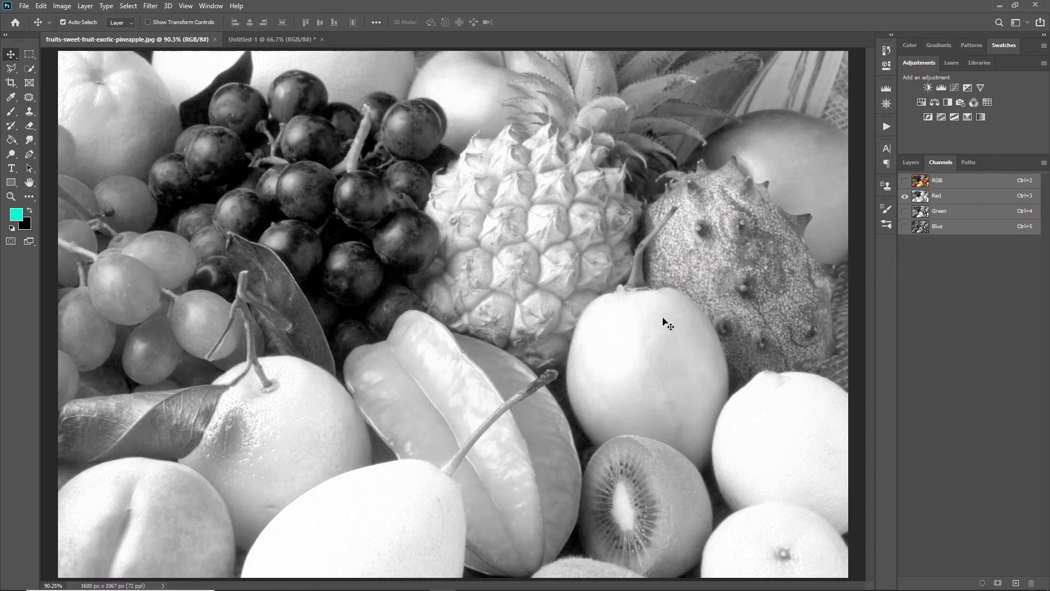
click(904, 180)
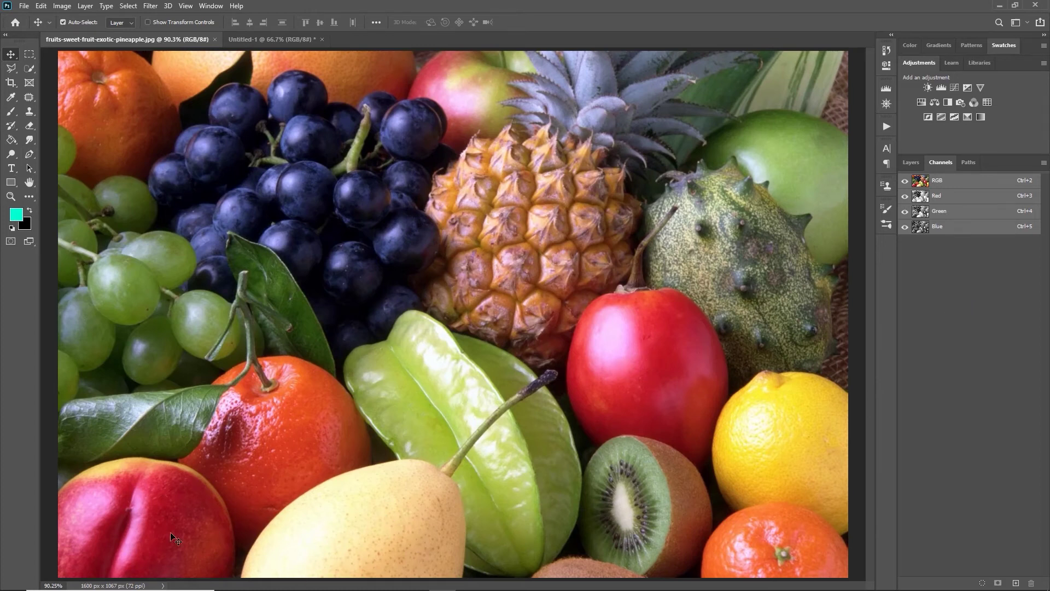
Step: Isolate the photo's Red channel once more, then return it to full colour
click(905, 212)
click(905, 226)
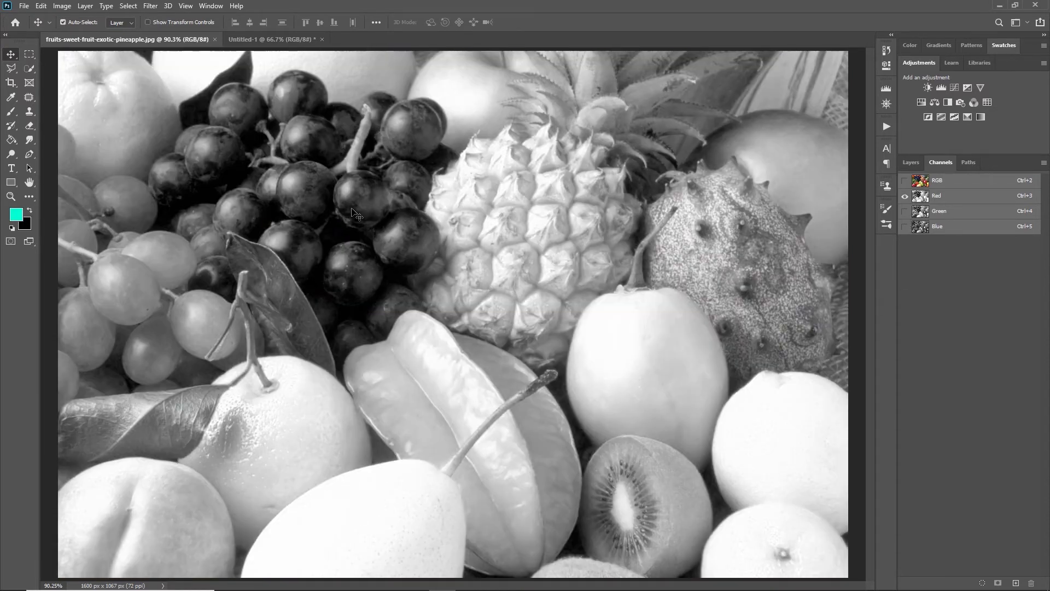
click(905, 182)
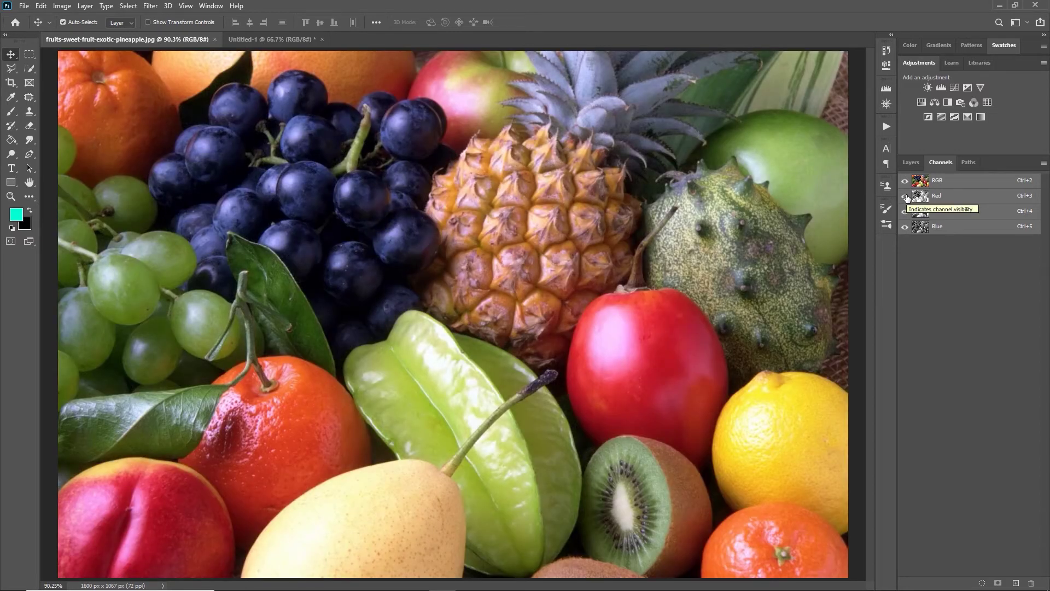
Step: In the rectangles document, view Green alone, then Blue alone, then restore the RGB composite
click(293, 40)
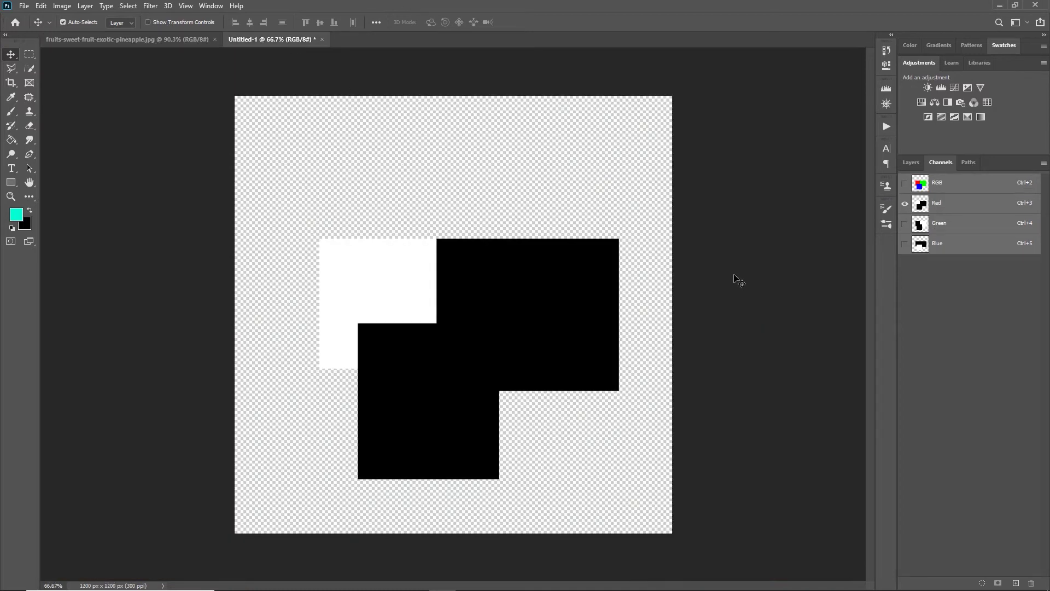
click(905, 224)
click(905, 203)
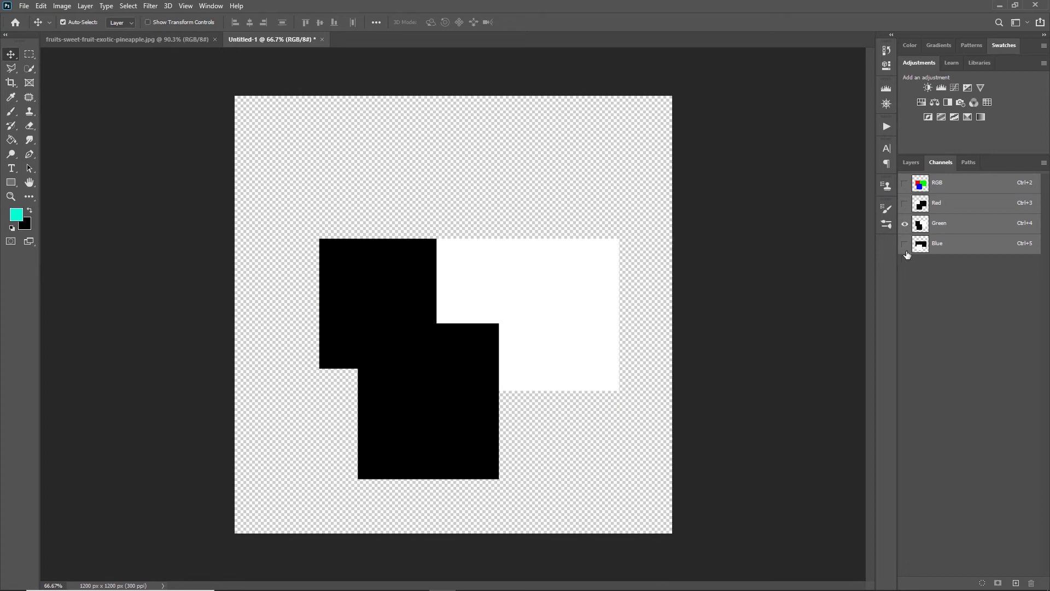
click(904, 244)
click(905, 223)
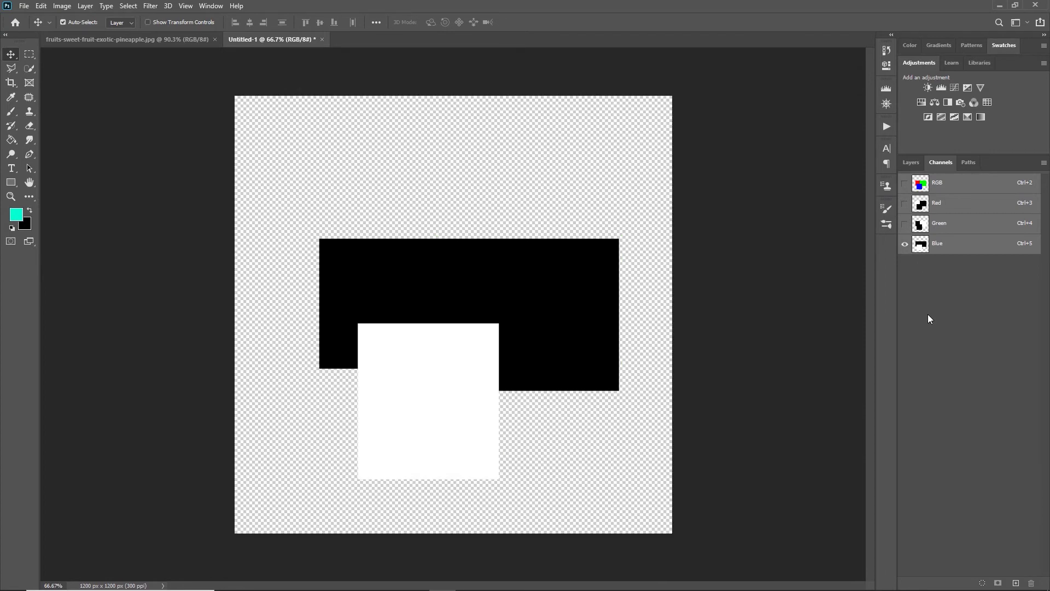
click(906, 184)
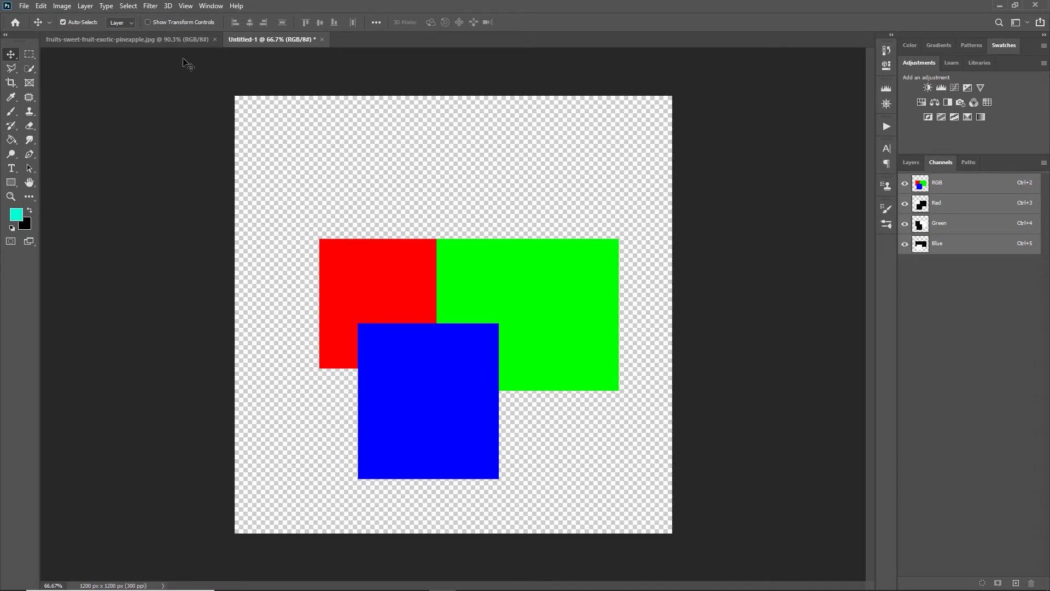
Step: Enable Show Channels in Color in Edit > Preferences > Interface
click(46, 8)
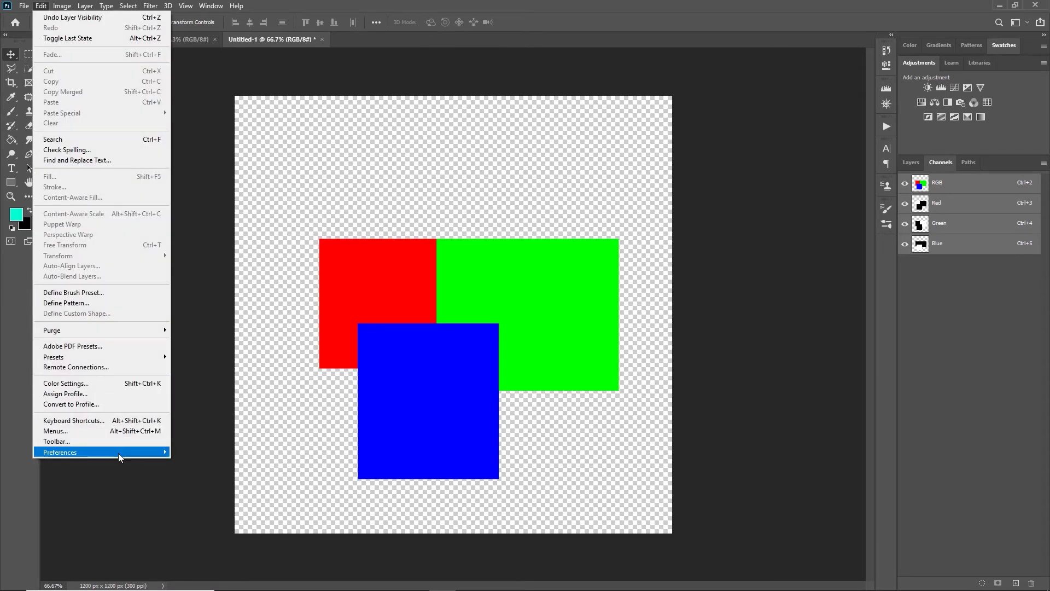
mouse_move(118, 453)
click(192, 268)
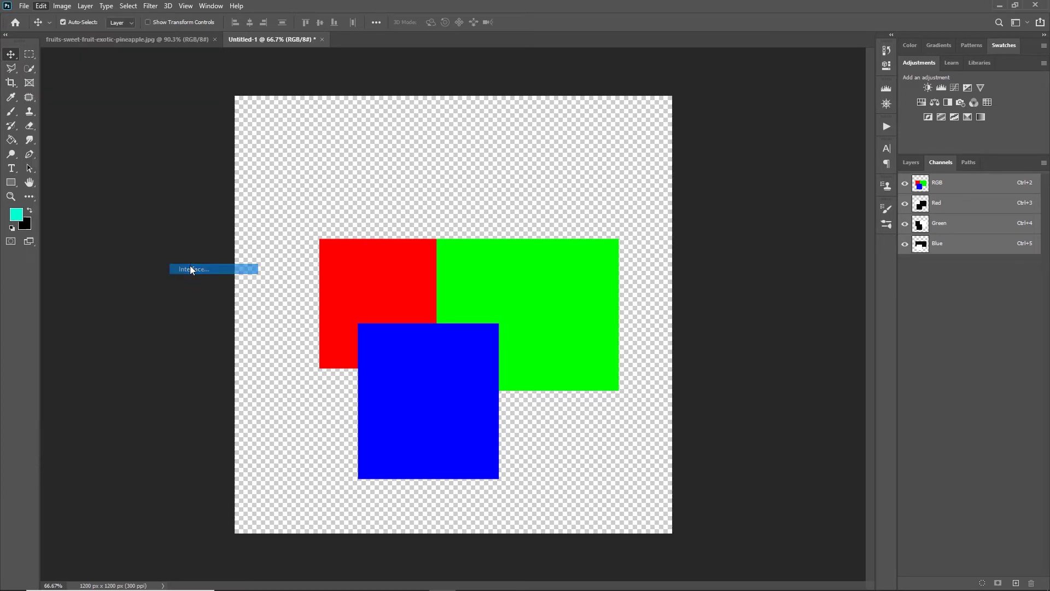
key(i)
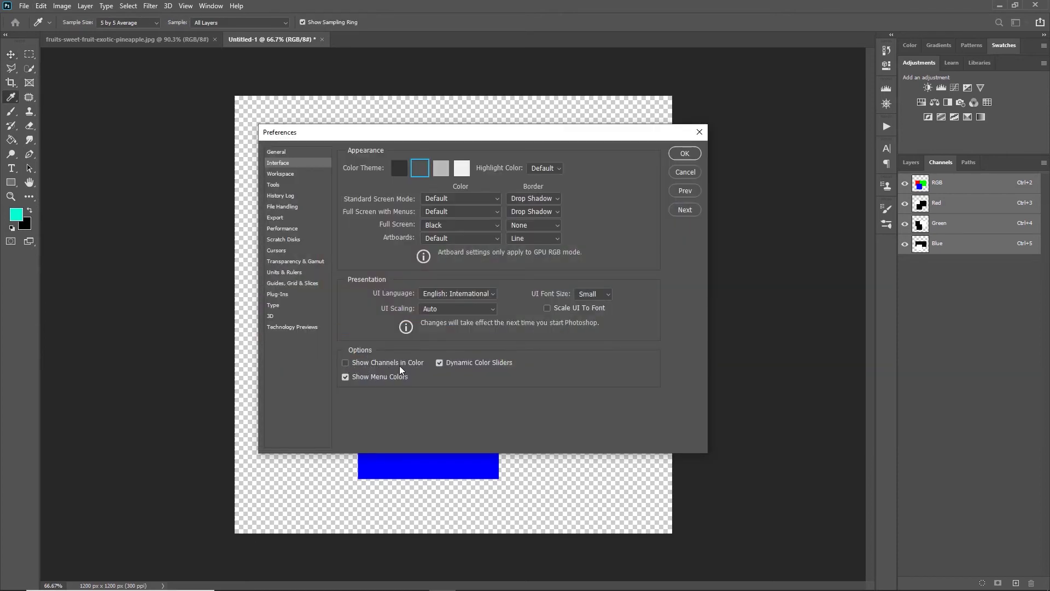
click(345, 363)
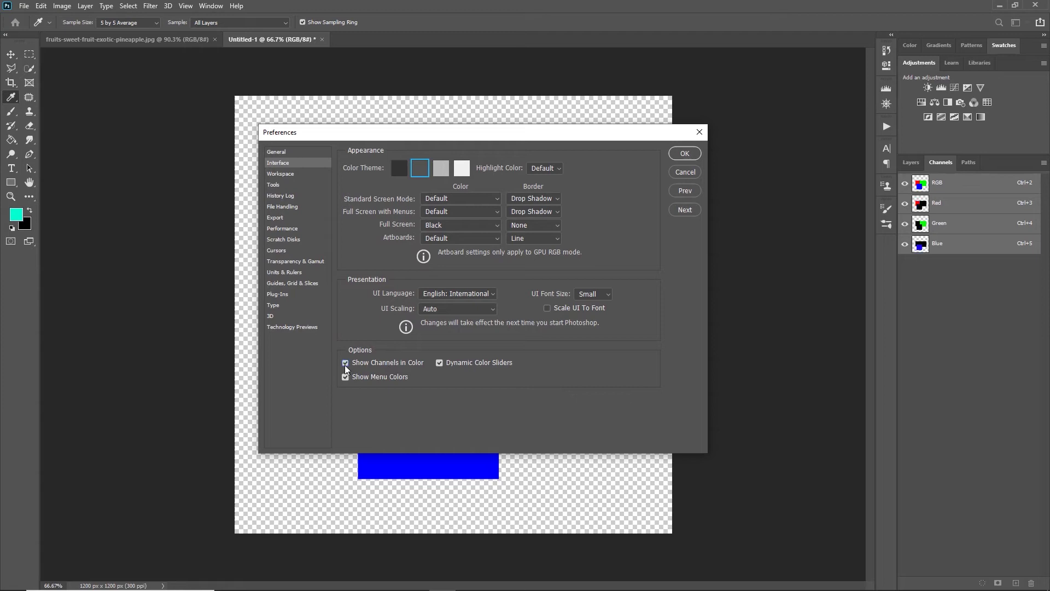
click(685, 154)
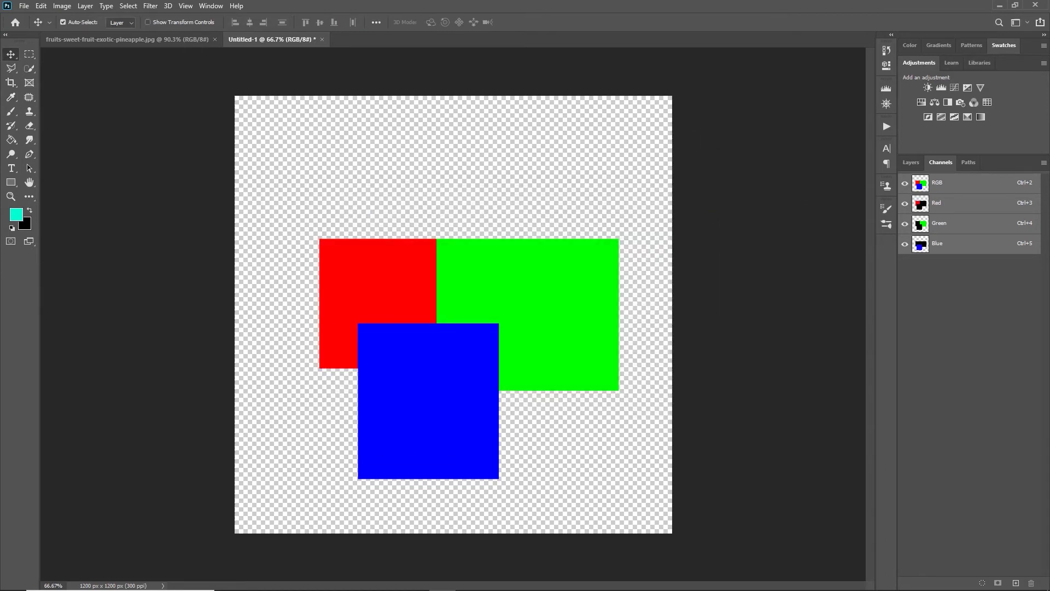
Step: Isolate the Red, then Green, then Blue channel, finishing with only Blue visible
click(905, 223)
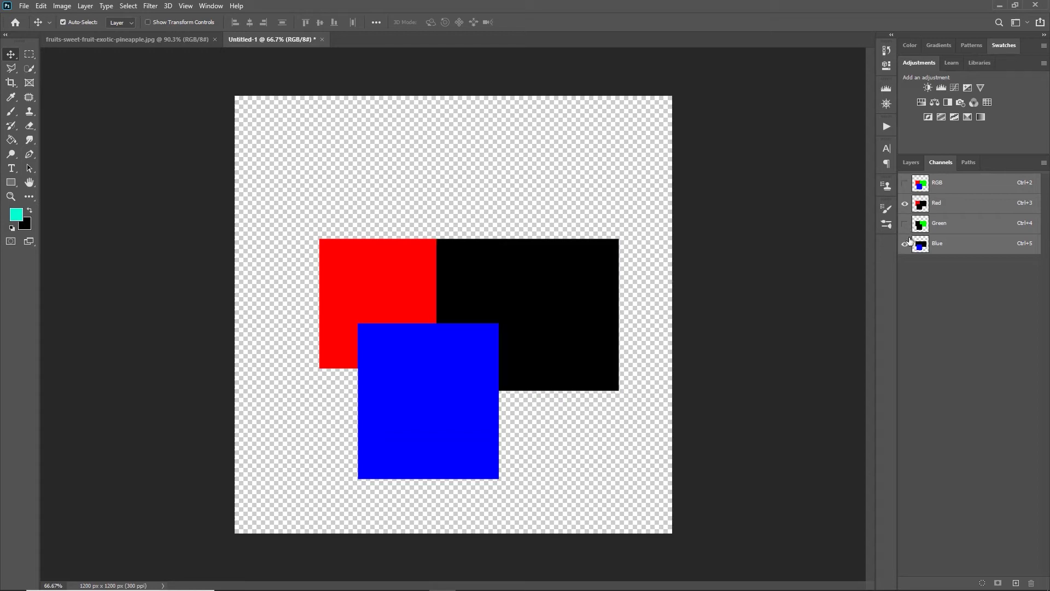
click(905, 244)
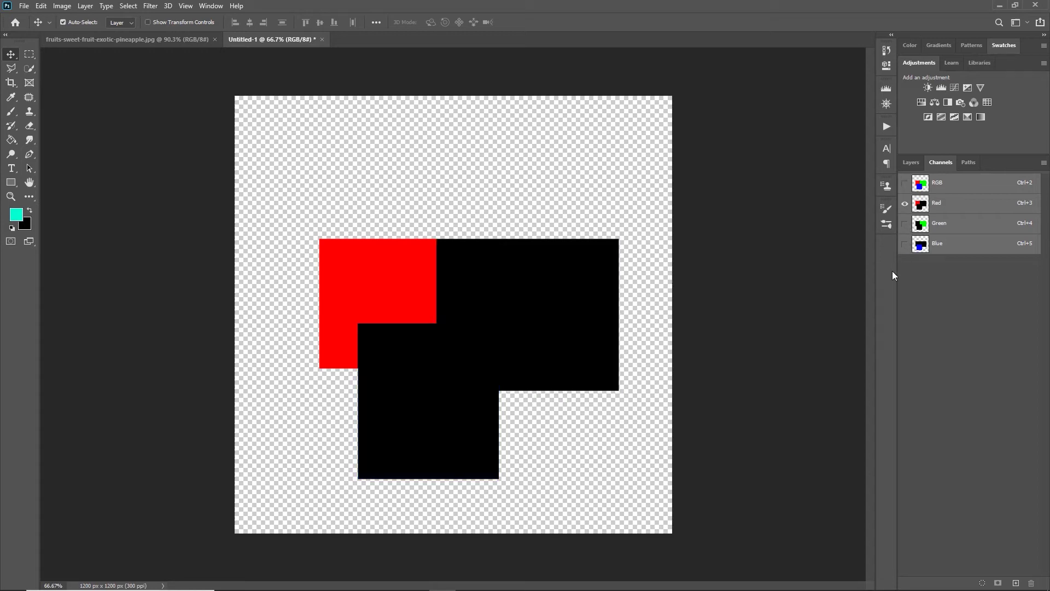
click(905, 223)
click(905, 203)
click(905, 243)
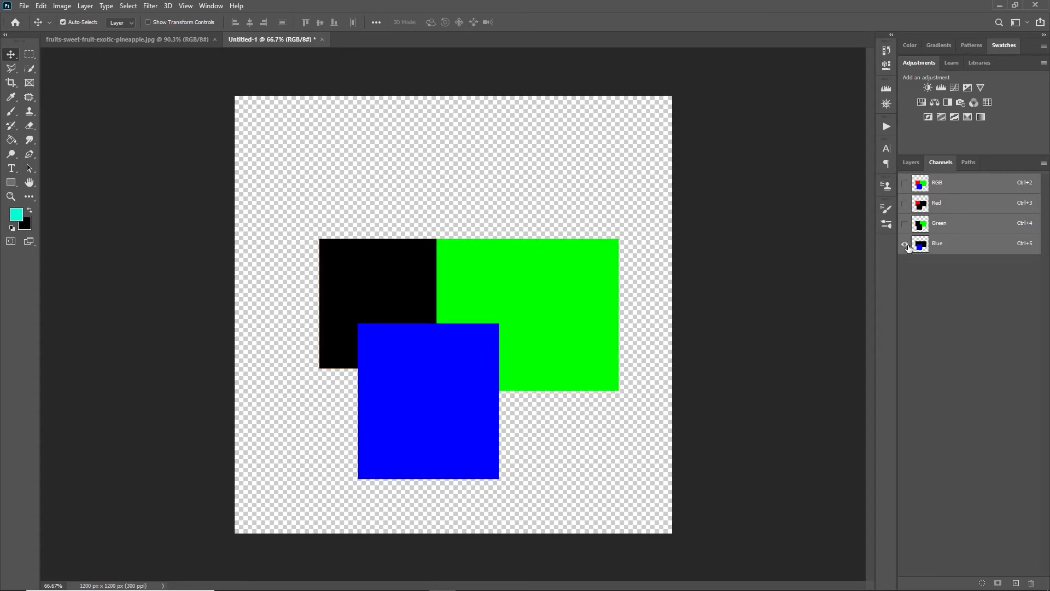
click(905, 223)
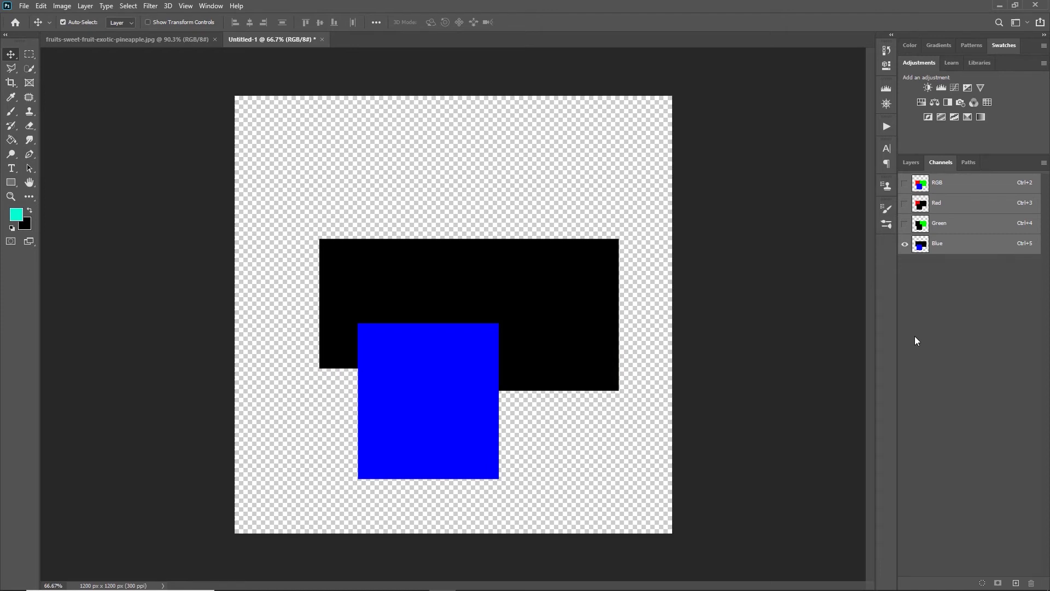
Step: Draw a new rectangle overlapping the blue square's lower right corner
click(11, 182)
drag(477, 370, 628, 492)
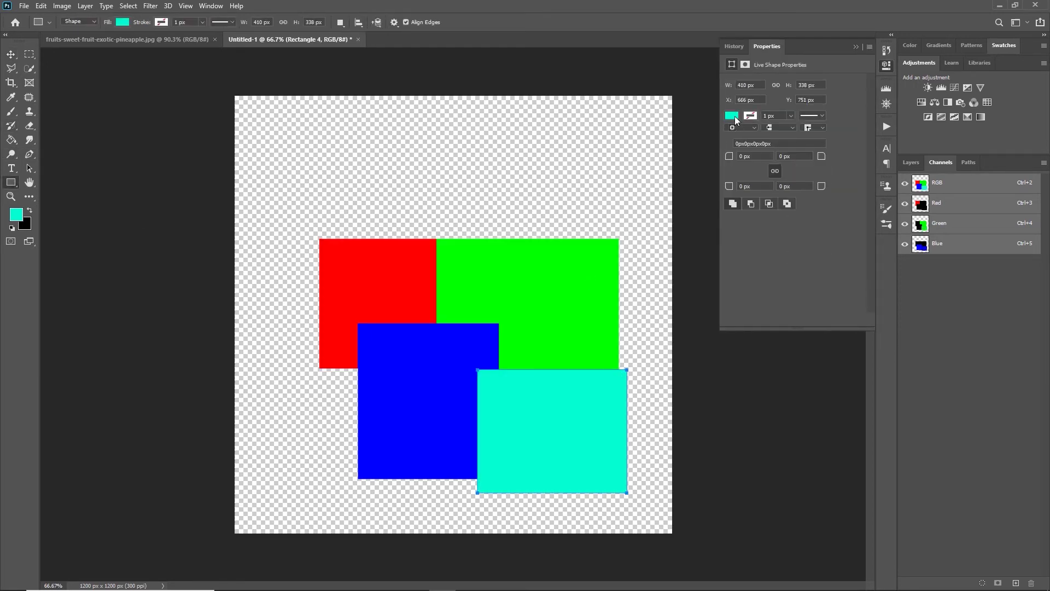
click(732, 117)
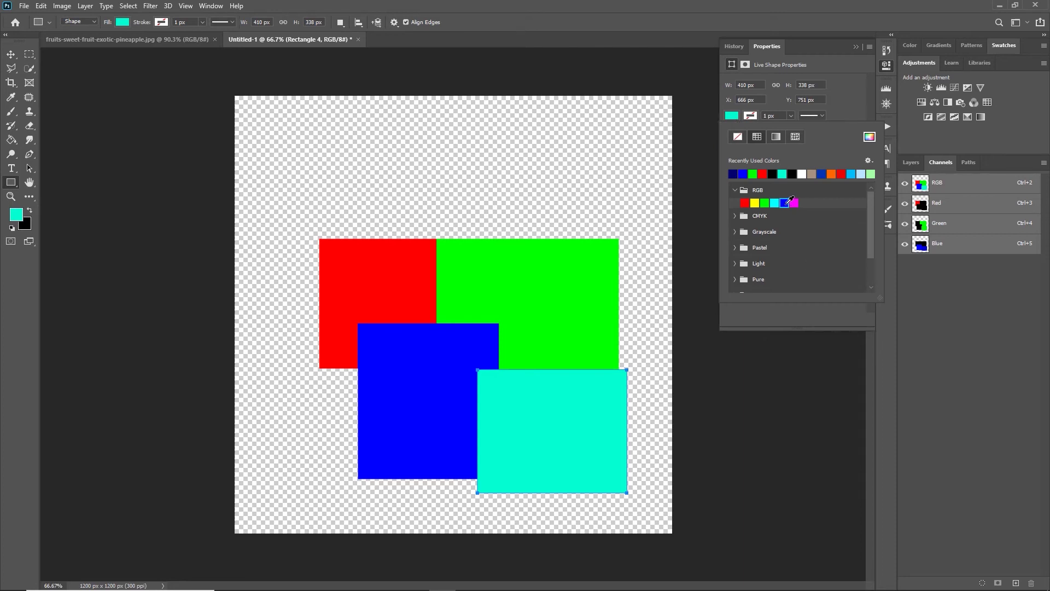
click(870, 137)
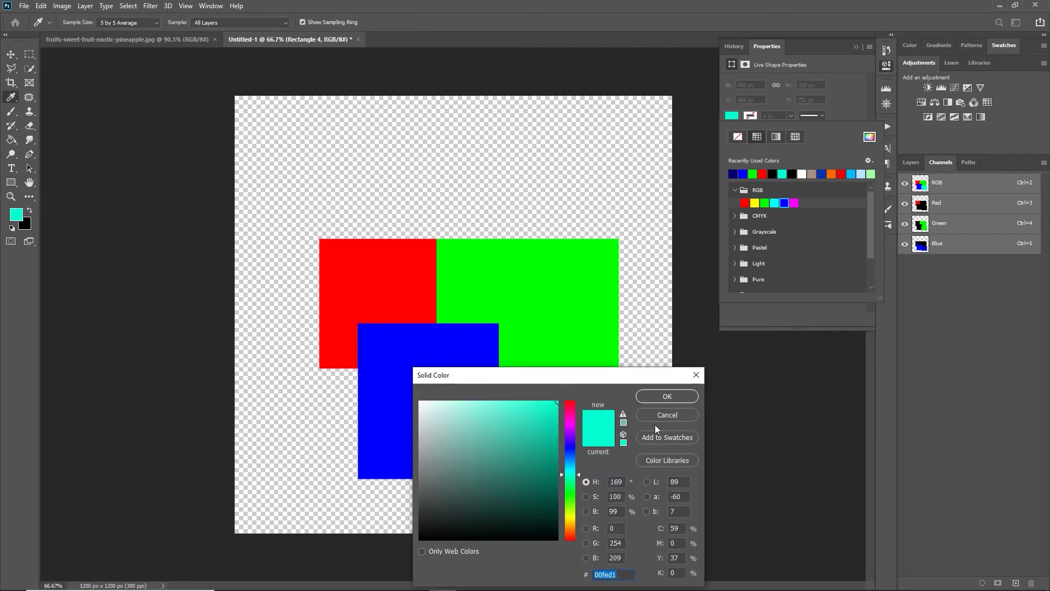
Step: Fill the new rectangle with dark navy: R 0, G 0, B 100 (#000064)
click(615, 543)
text(0)
key(Tab)
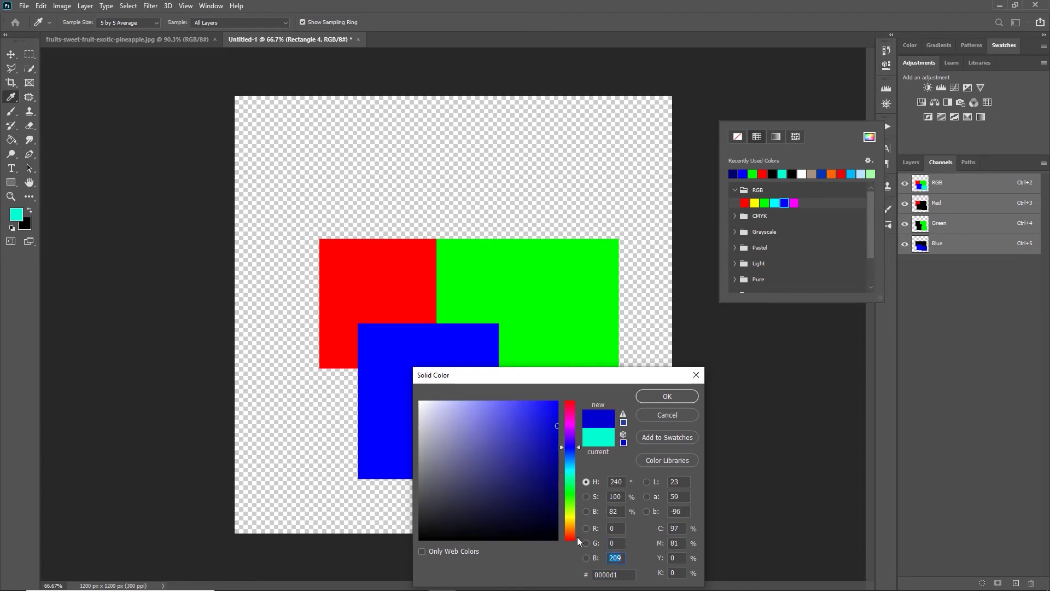
text(254)
drag(559, 429, 557, 481)
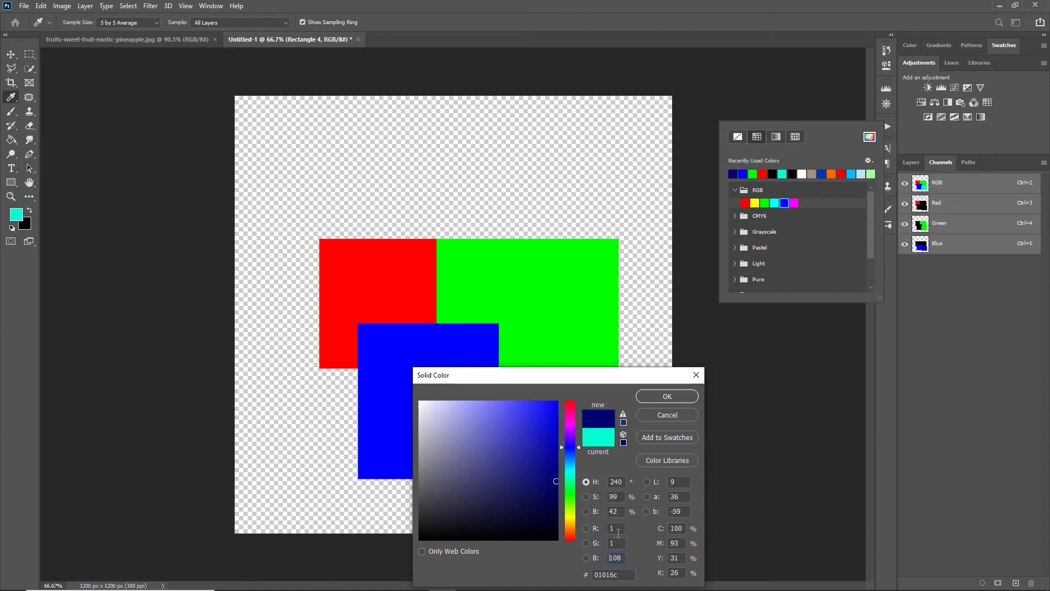
text(0)
key(Tab)
text(0)
text(100)
click(674, 397)
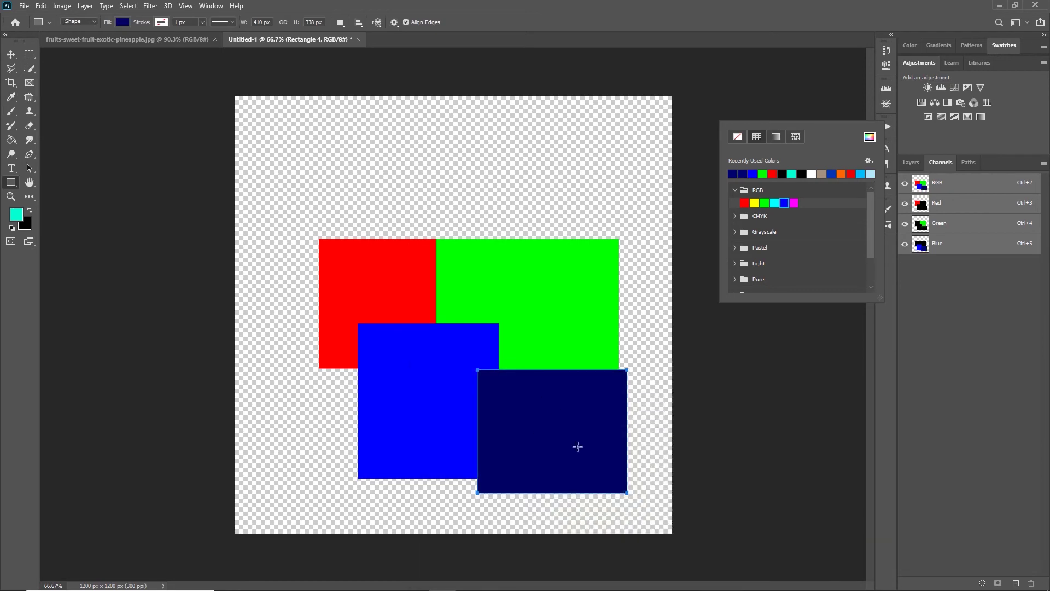
Step: View the Blue, Green and Red channels alone with the navy rectangle, then restore RGB
click(906, 203)
click(906, 223)
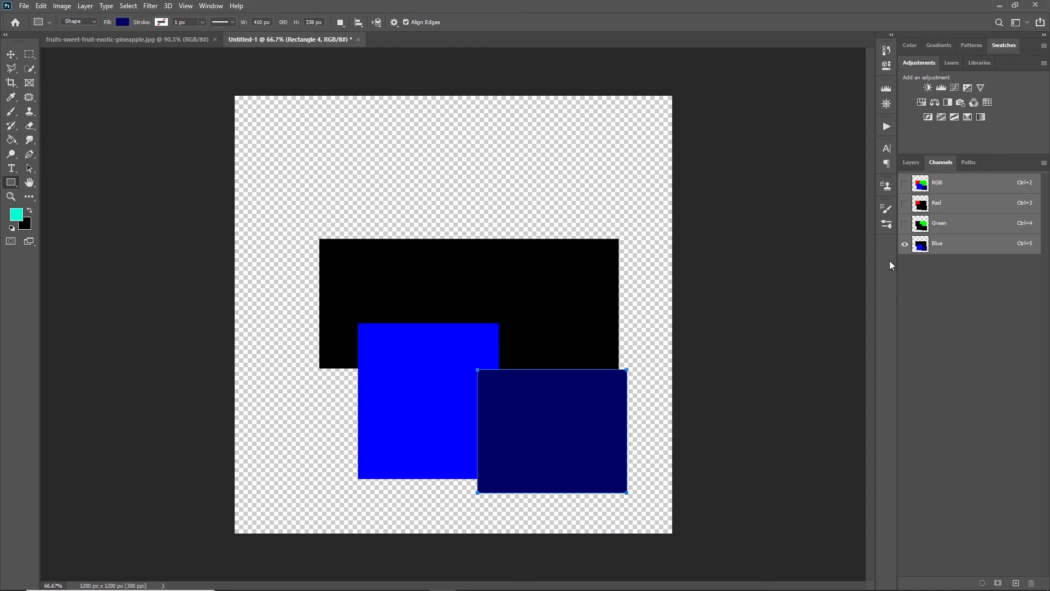
click(905, 223)
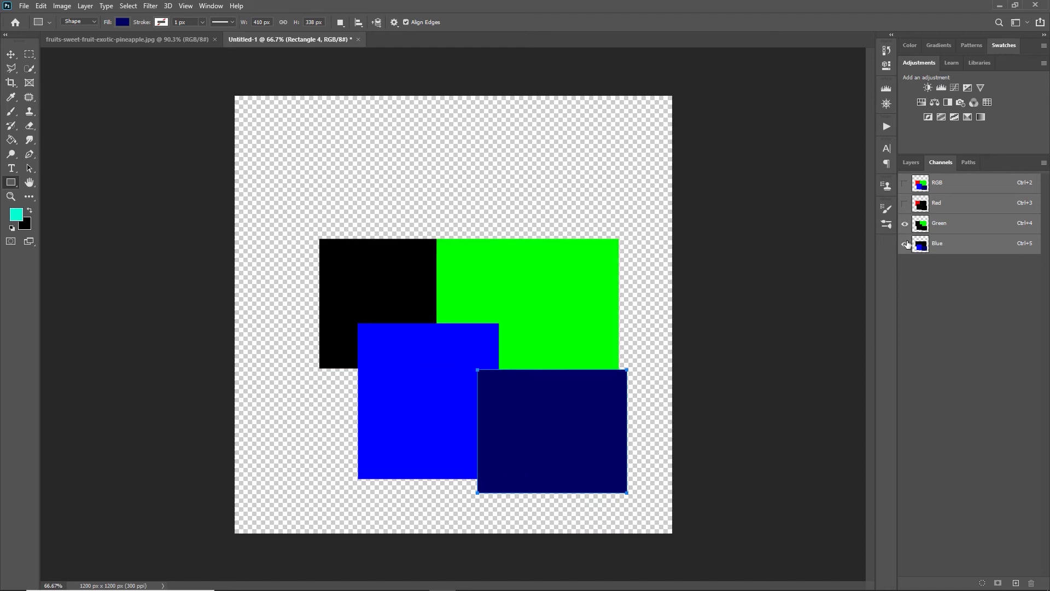
click(906, 244)
click(906, 204)
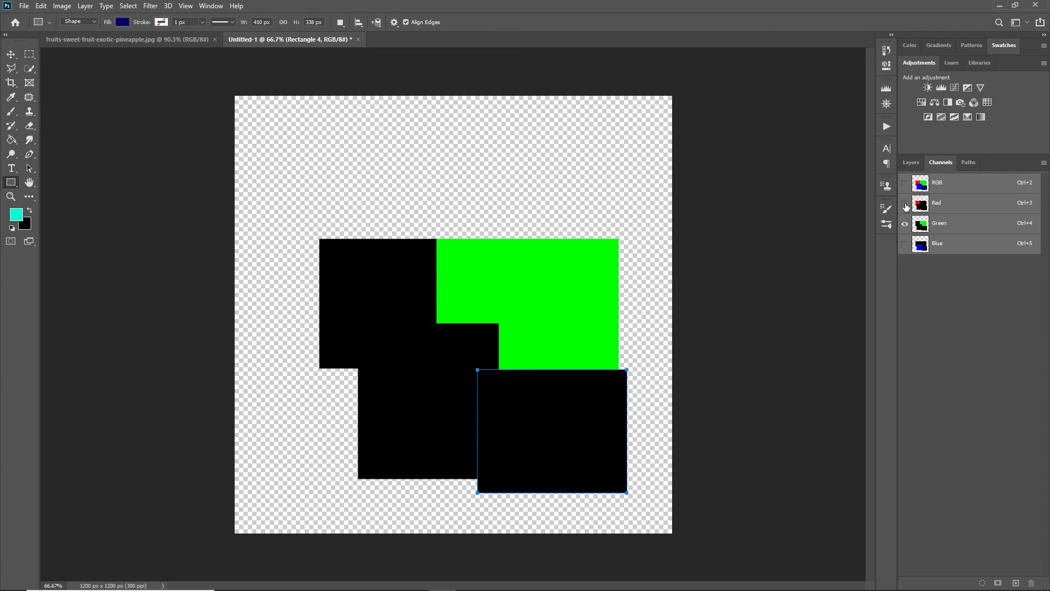
click(905, 223)
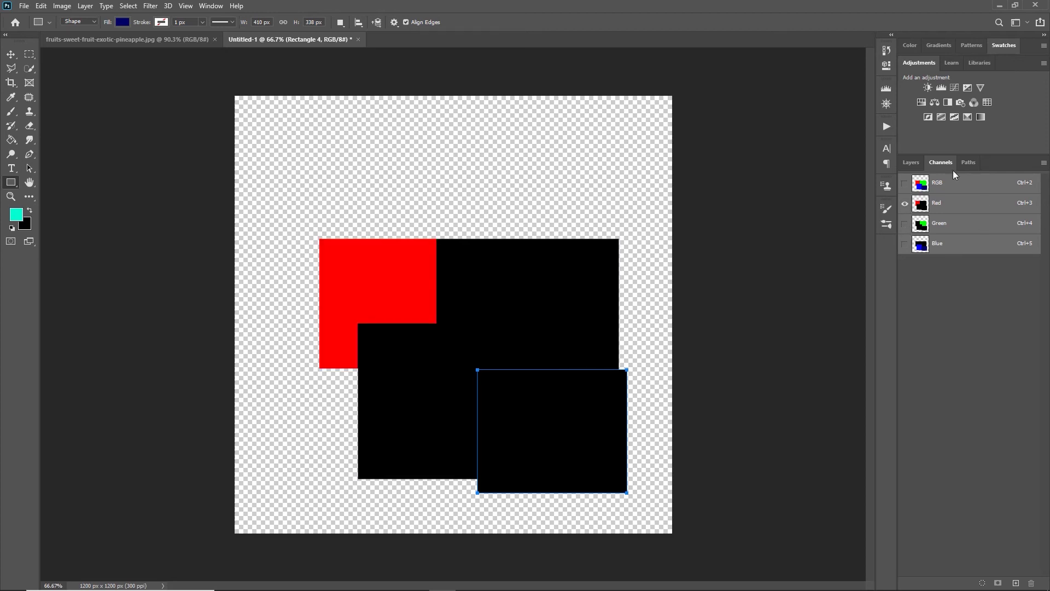
click(906, 184)
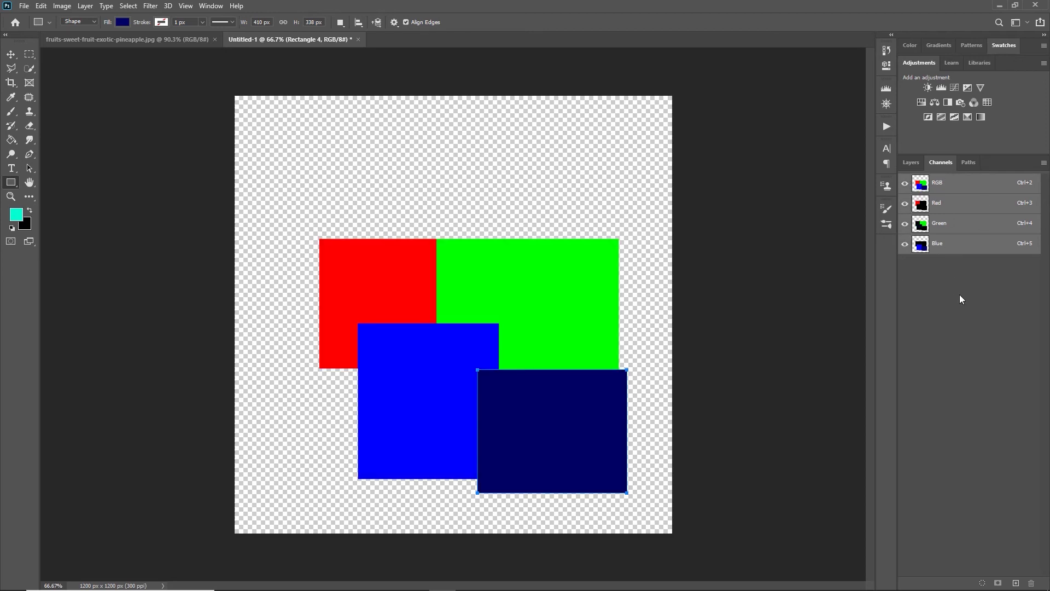
Step: Isolate the Blue channel again, then turn Green and Red back on
click(906, 204)
click(905, 223)
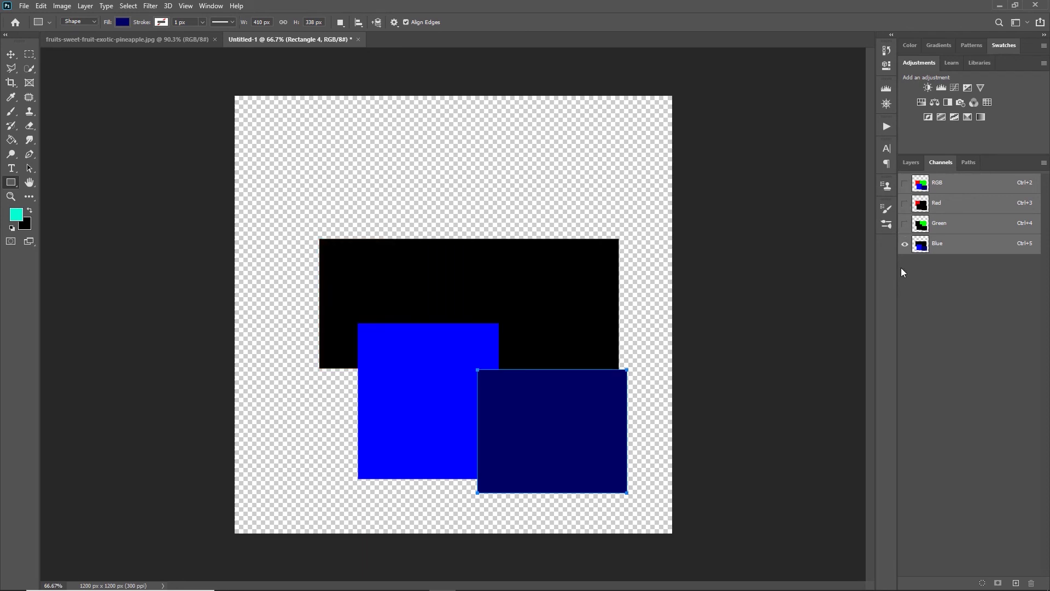
click(904, 224)
click(905, 204)
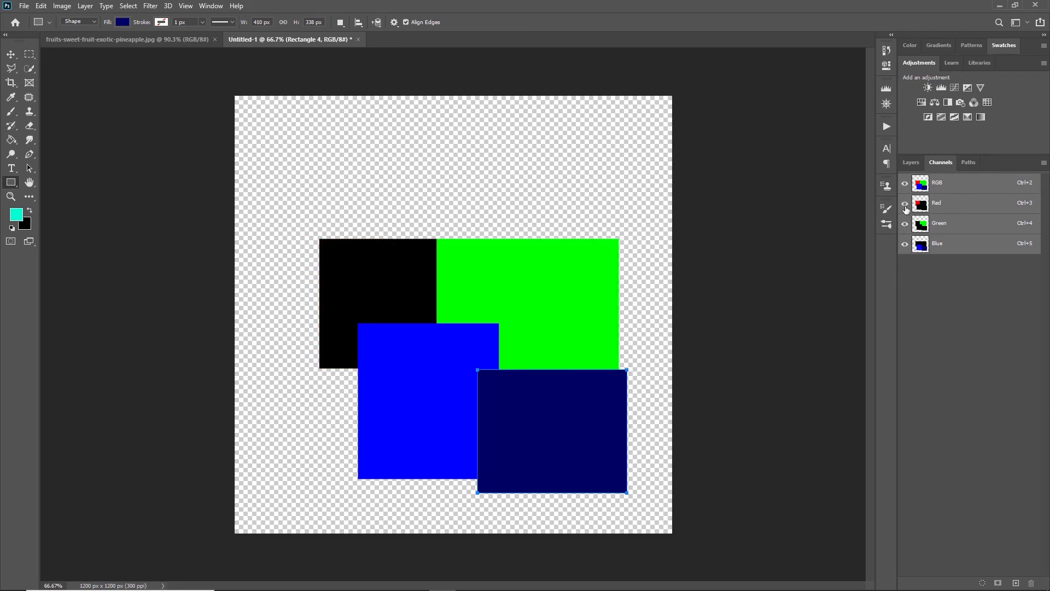